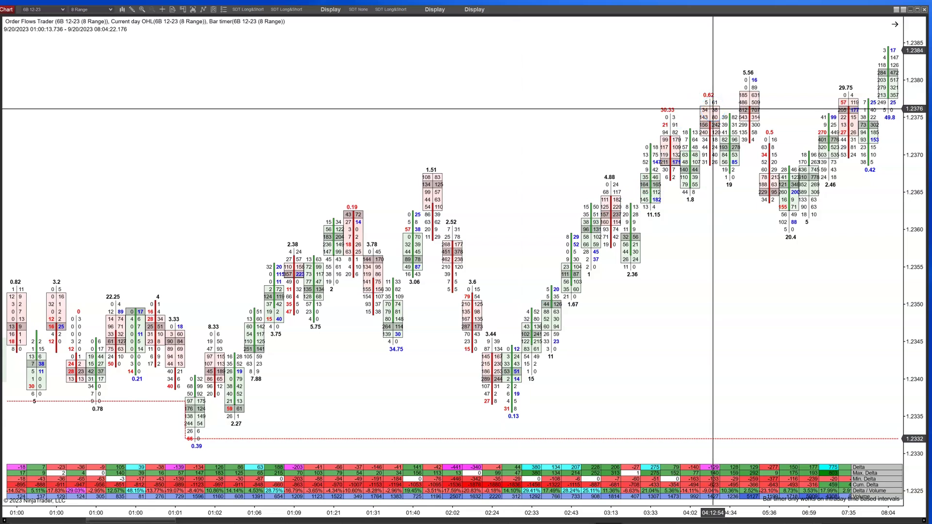
# Open the chart's Indicators dialog and scroll down to the Orderflows Ratio settings.
pyautogui.click(713, 109)
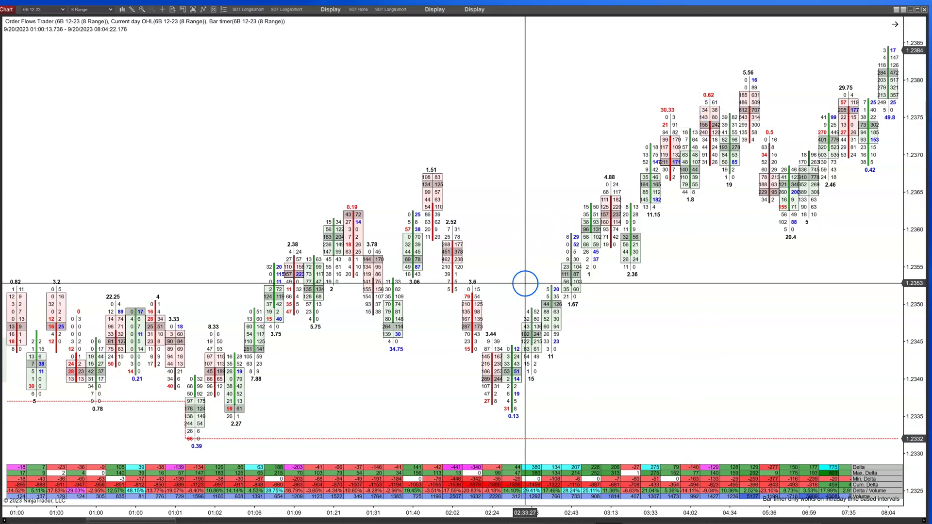
pyautogui.rightClick(568, 387)
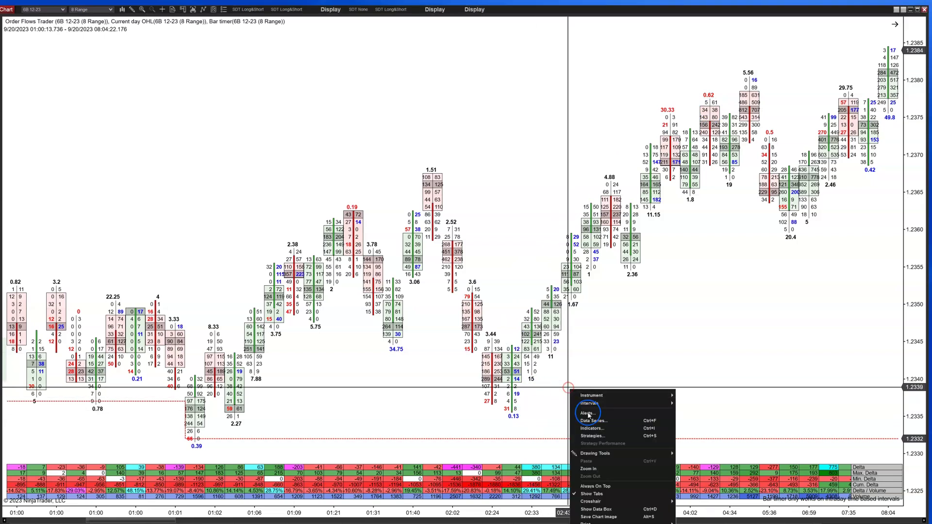
pyautogui.click(591, 429)
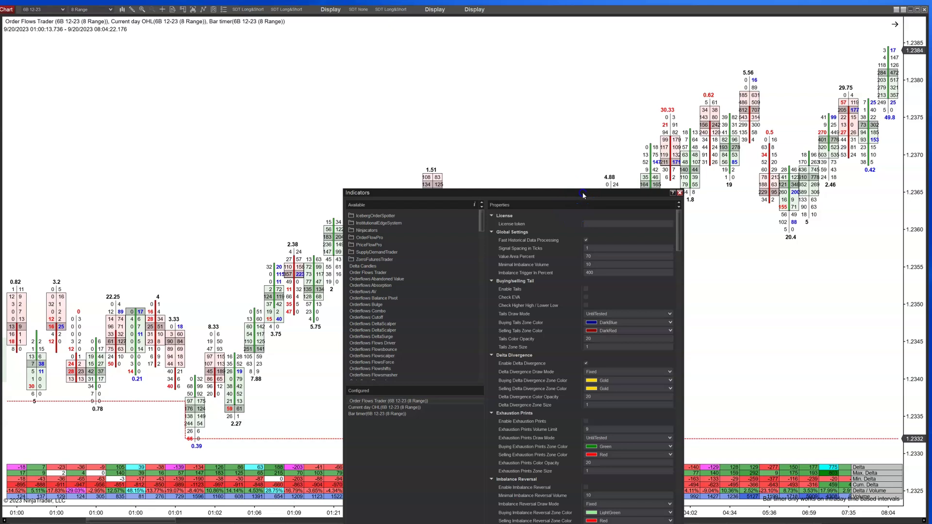
pyautogui.moveTo(582, 189); pyautogui.dragTo(545, 111)
pyautogui.scroll(-3, 644, 187)
pyautogui.moveTo(644, 187); pyautogui.dragTo(642, 228)
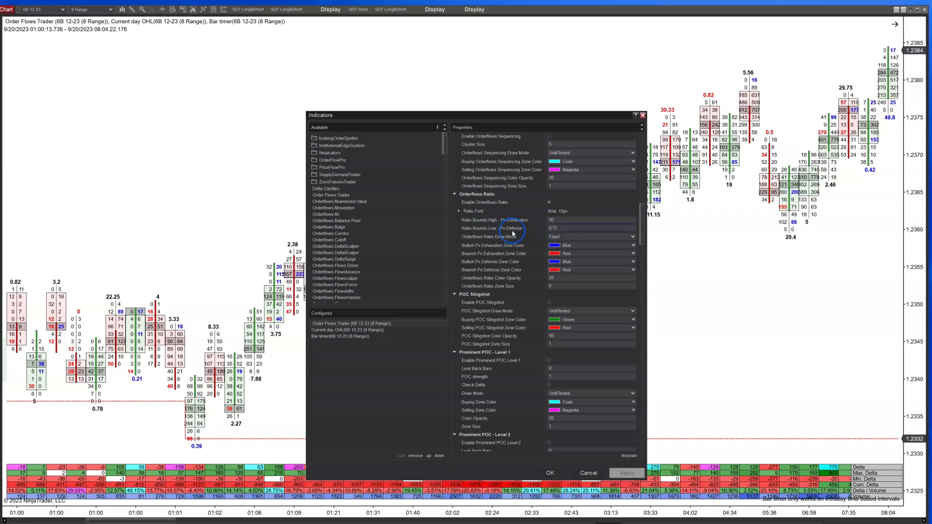
# Change Ratio Bounds Low - Px Defense to 0.75 and apply it.
pyautogui.click(562, 229)
pyautogui.write('1')
pyautogui.click(527, 229)
pyautogui.click(553, 228)
pyautogui.click(552, 228)
pyautogui.doubleClick(552, 227)
pyautogui.doubleClick(555, 228)
pyautogui.write('75')
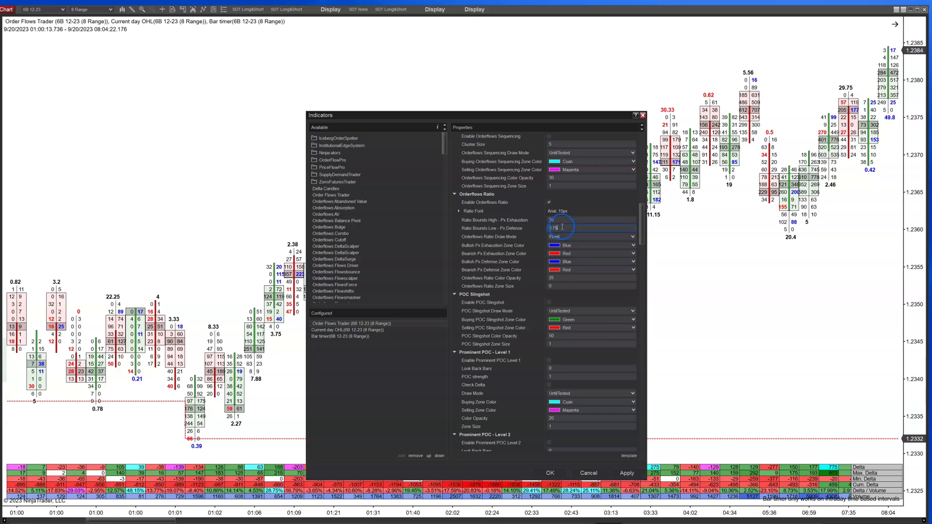
pyautogui.click(516, 232)
pyautogui.click(637, 475)
# Re-apply the 0.75 Px Defense low bound and close the Indicators dialog with OK.
pyautogui.click(561, 228)
pyautogui.click(554, 228)
pyautogui.click(624, 474)
pyautogui.click(563, 475)
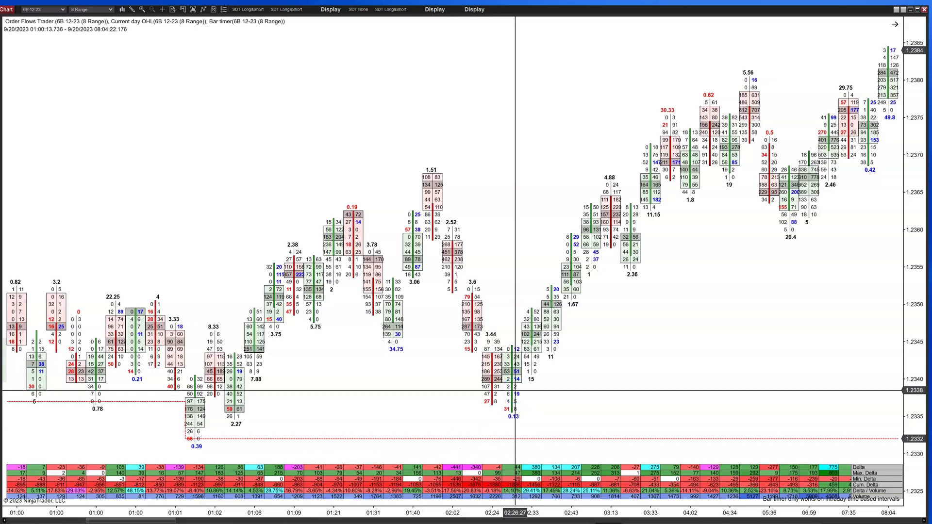
pyautogui.moveTo(516, 430); pyautogui.dragTo(772, 135)
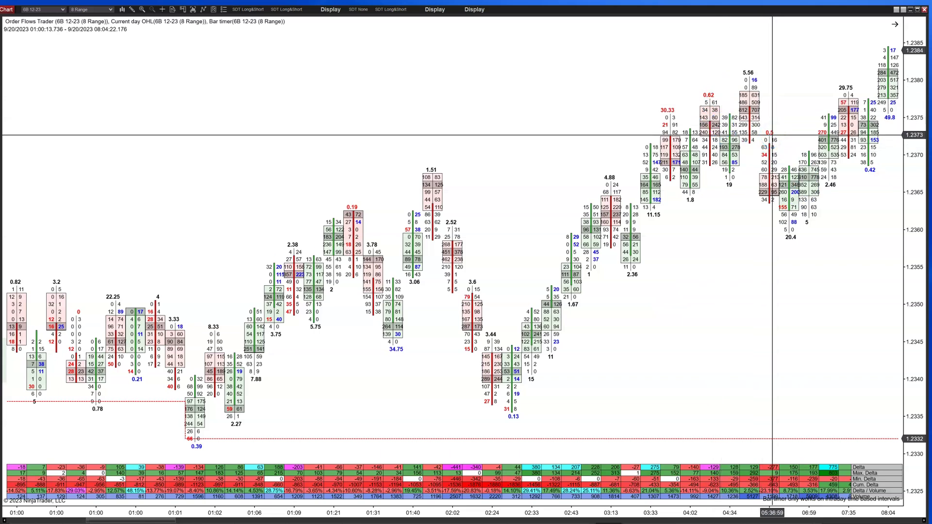
pyautogui.moveTo(312, 237); pyautogui.dragTo(355, 209)
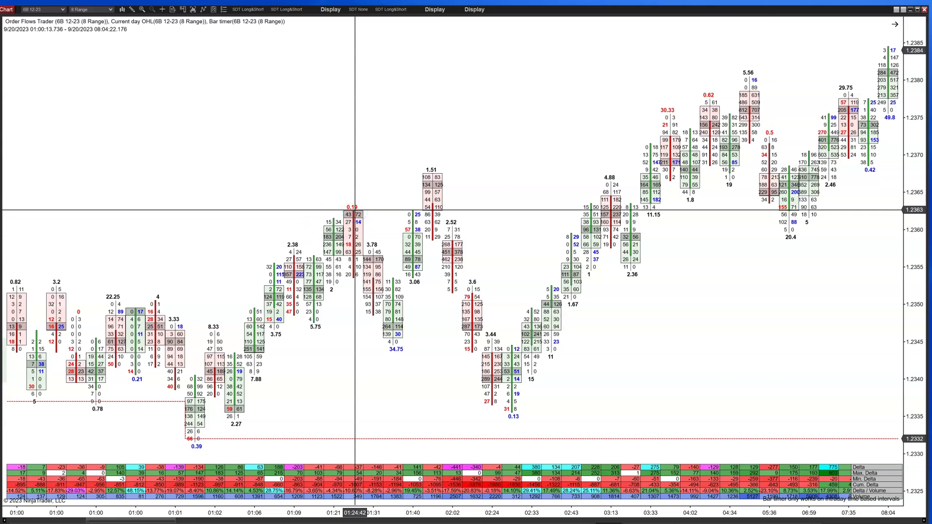
pyautogui.moveTo(516, 433); pyautogui.dragTo(519, 424)
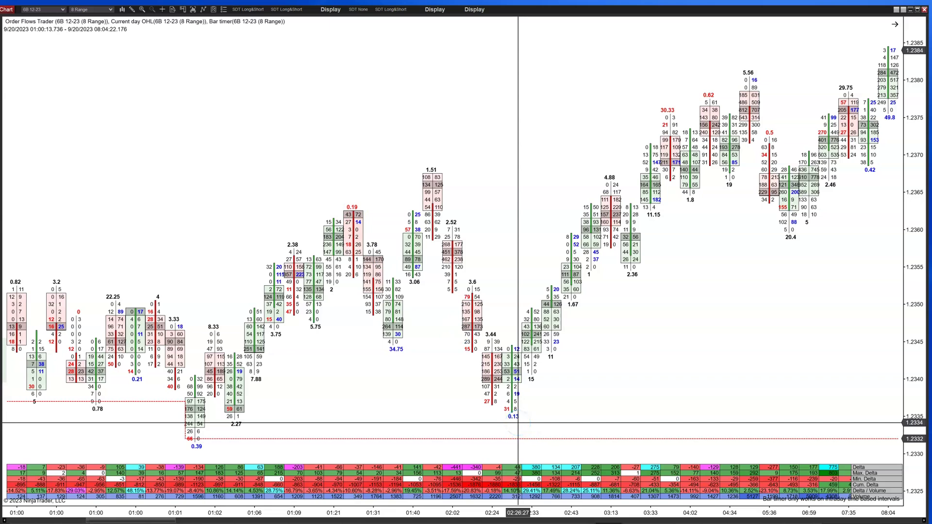
pyautogui.click(520, 375)
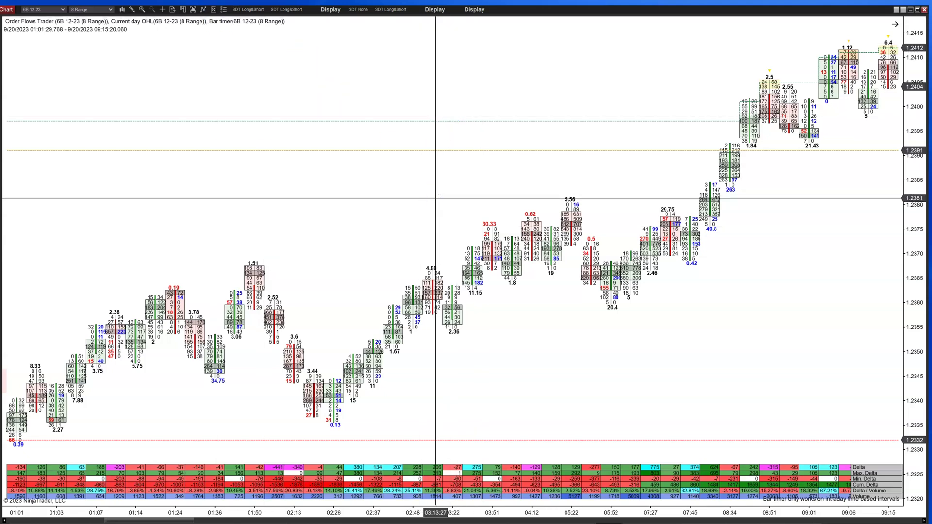
pyautogui.write('6E')
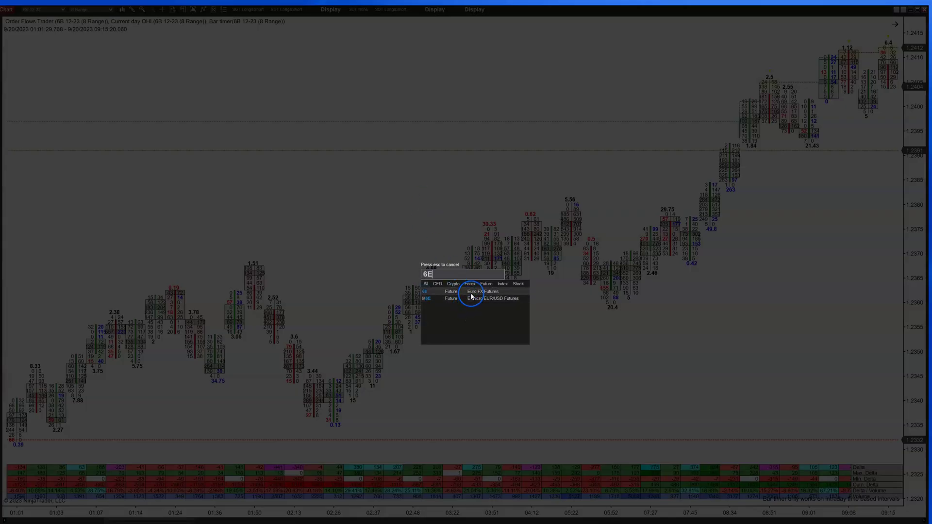
# Load Euro FX Futures (6E) into the footprint chart and drag back to review earlier bars.
pyautogui.click(471, 294)
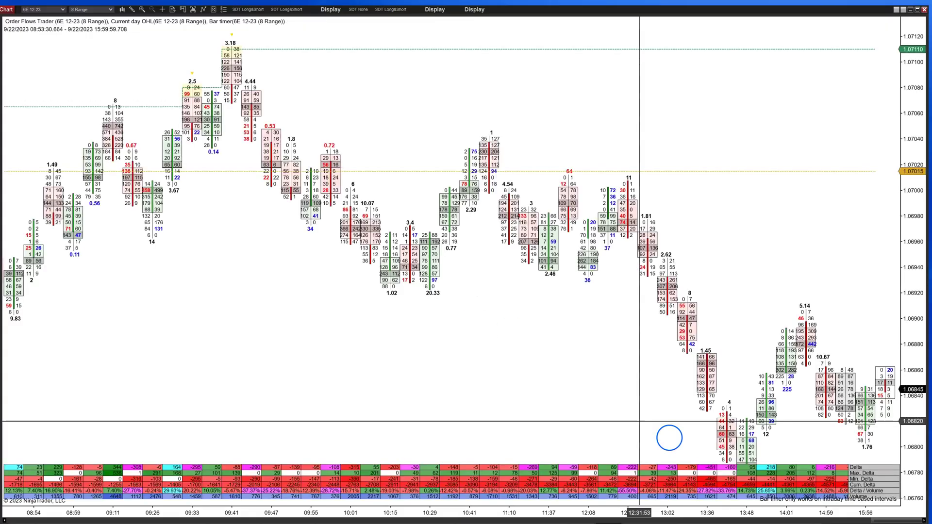
pyautogui.moveTo(878, 519); pyautogui.dragTo(364, 493)
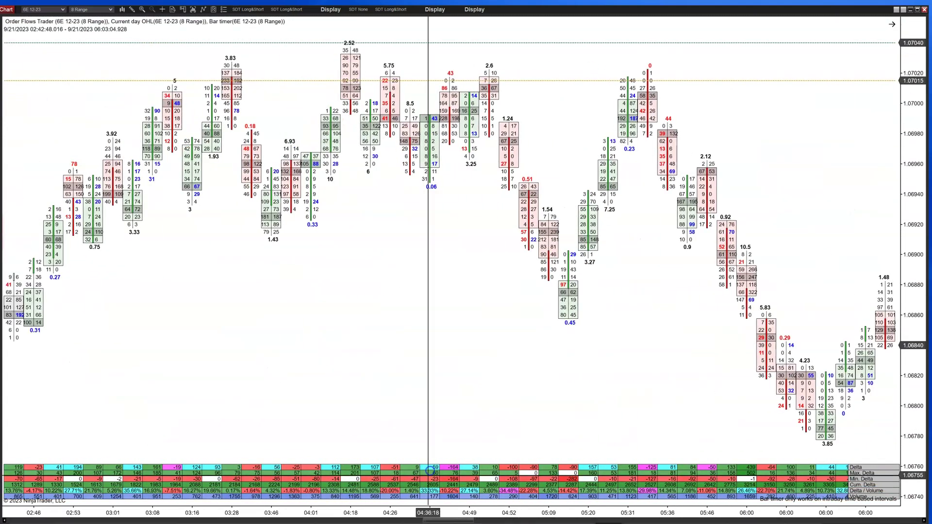
pyautogui.moveTo(366, 146); pyautogui.dragTo(425, 238)
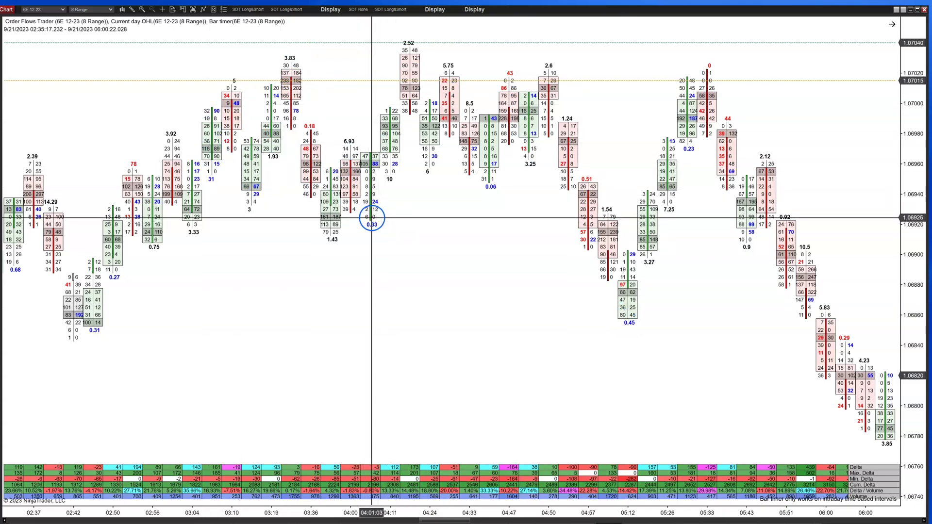
pyautogui.moveTo(484, 186); pyautogui.dragTo(630, 325)
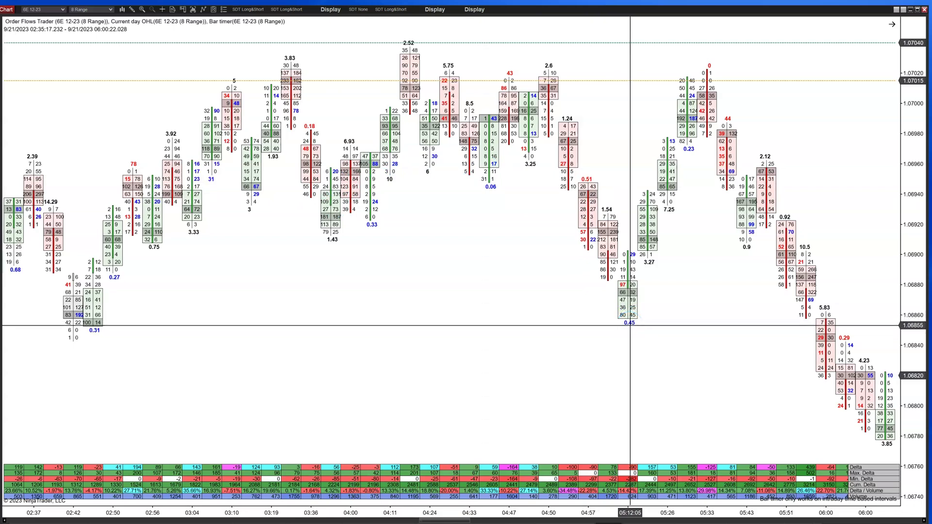
pyautogui.moveTo(630, 326); pyautogui.dragTo(456, 192)
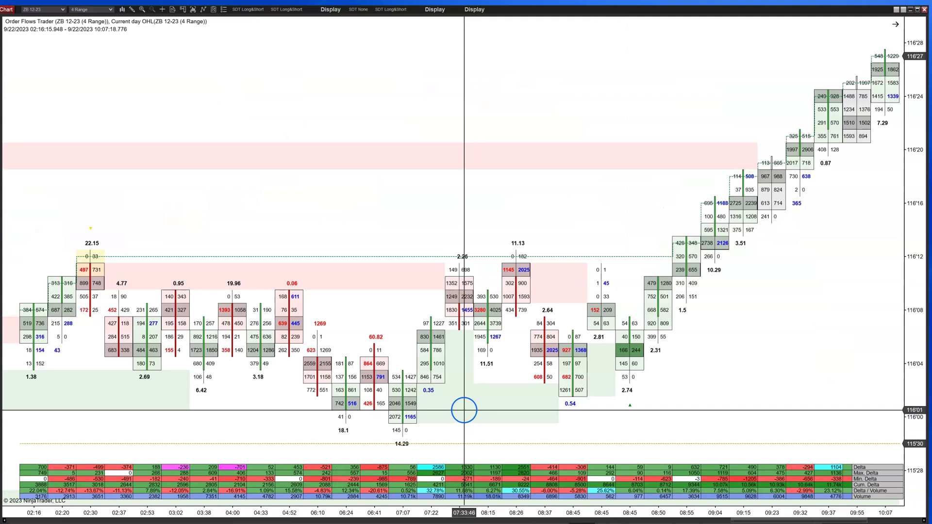
pyautogui.scroll(-3, 465, 408)
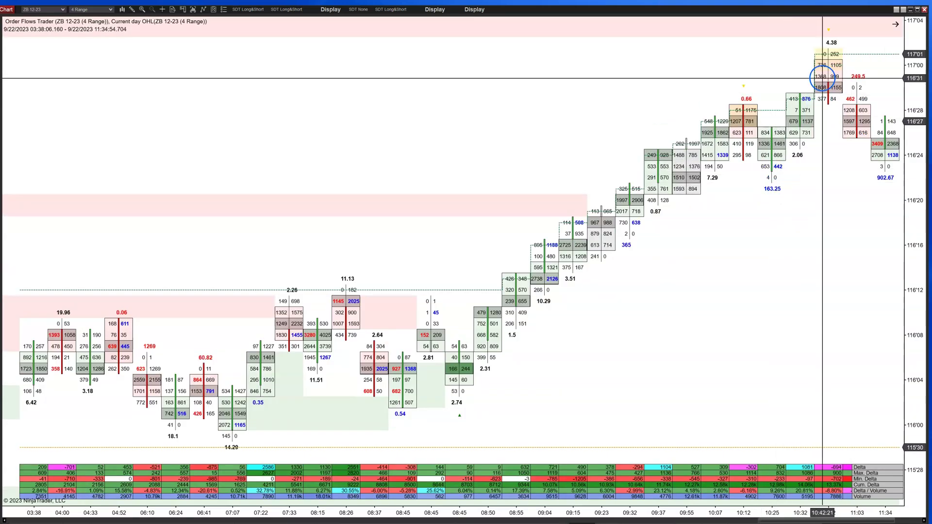
# Scroll the ZB 12-23 4-range footprint to review the 115'30–116'27 rally and delta table.
pyautogui.scroll(3, 828, 58)
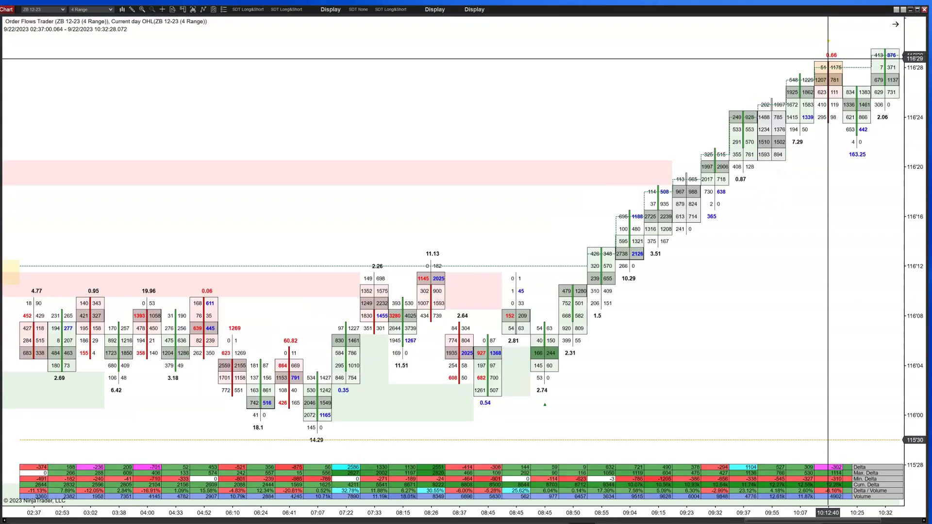
pyautogui.scroll(3, 808, 62)
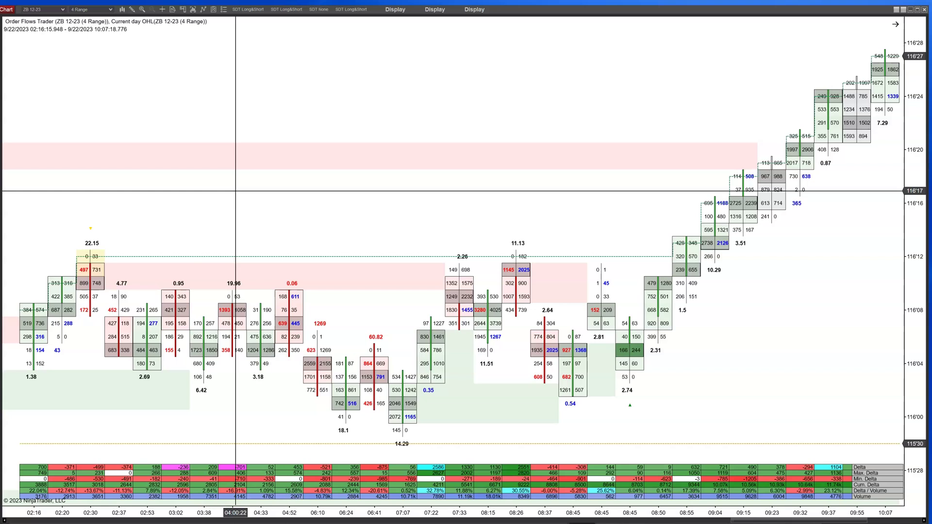
# Switch the chart to ZS Soybean Futures and pan through the 9/22 session bars.
pyautogui.write('ZS')
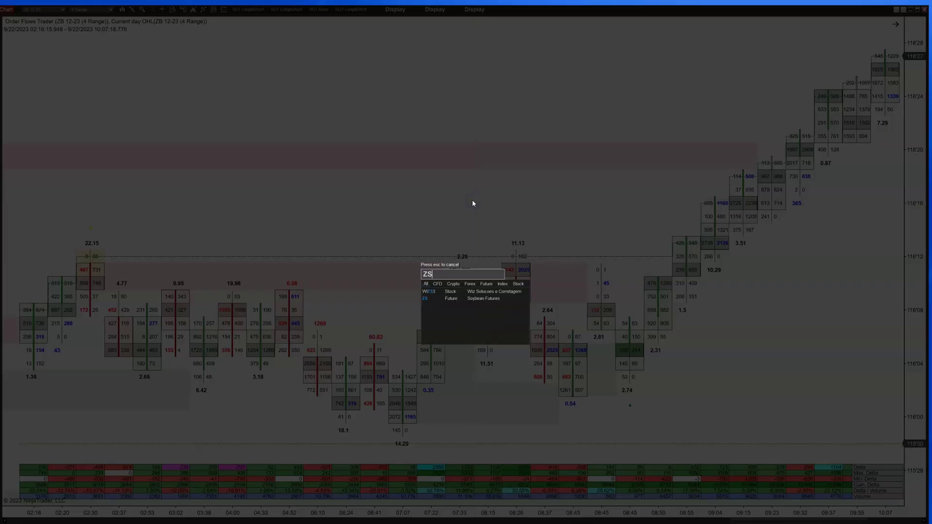
pyautogui.click(496, 299)
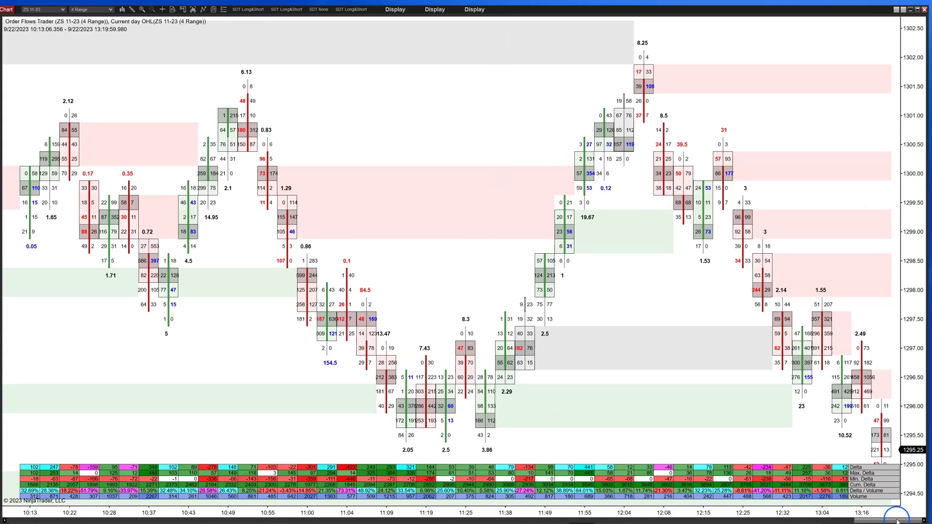
pyautogui.moveTo(897, 521); pyautogui.dragTo(742, 509)
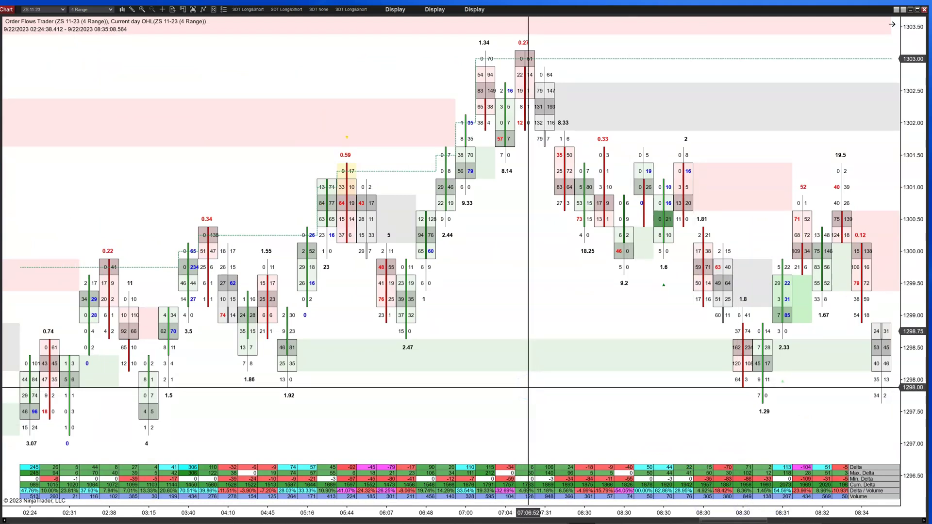
pyautogui.moveTo(528, 387); pyautogui.dragTo(217, 342)
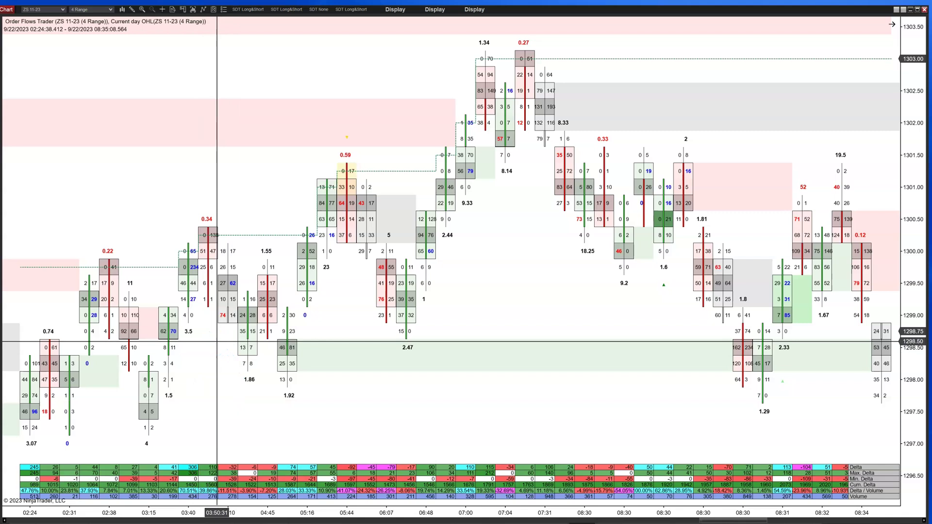
pyautogui.moveTo(217, 342); pyautogui.dragTo(595, 240)
pyautogui.scroll(15, 595, 240)
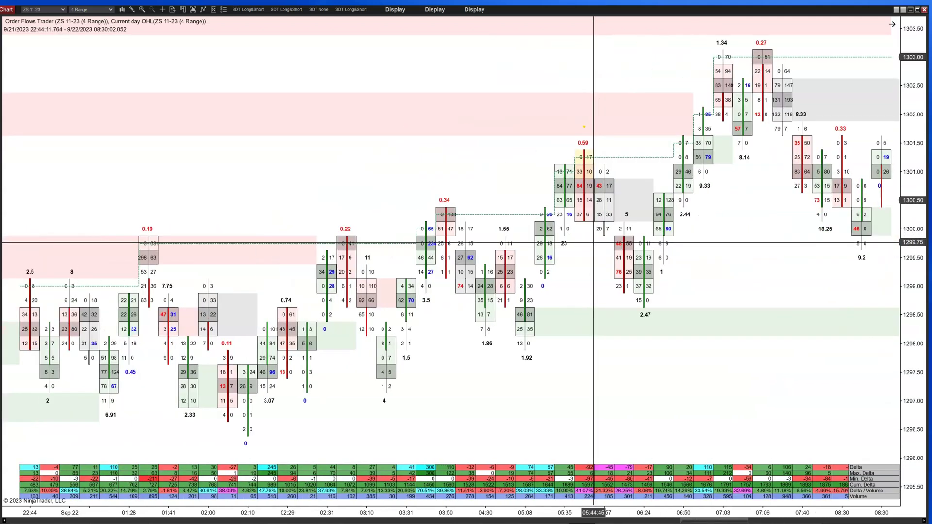
# Scroll the ZS chart back to the 9/21 bars from 10:23 to 19:21.
pyautogui.scroll(5, 593, 242)
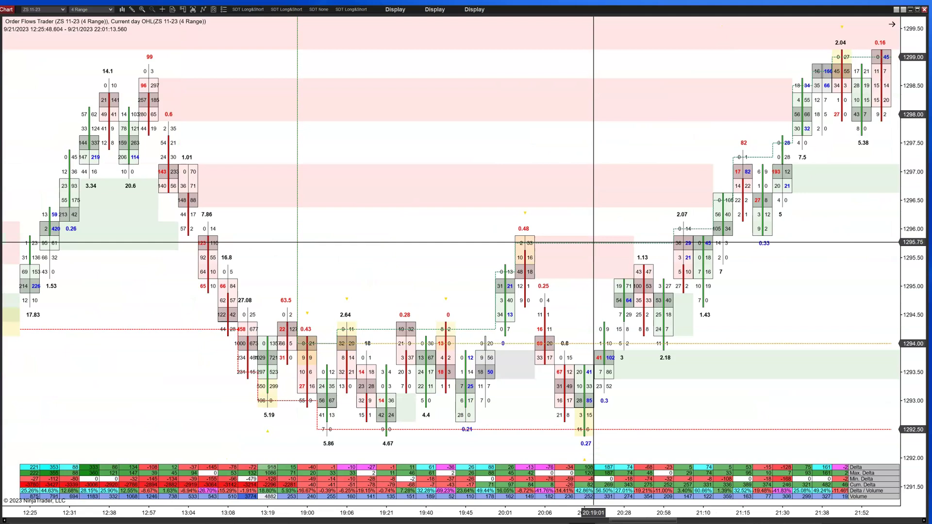
pyautogui.moveTo(594, 242); pyautogui.dragTo(626, 76)
pyautogui.scroll(-3, 601, 430)
pyautogui.scroll(-3, 600, 432)
pyautogui.scroll(-3, 588, 99)
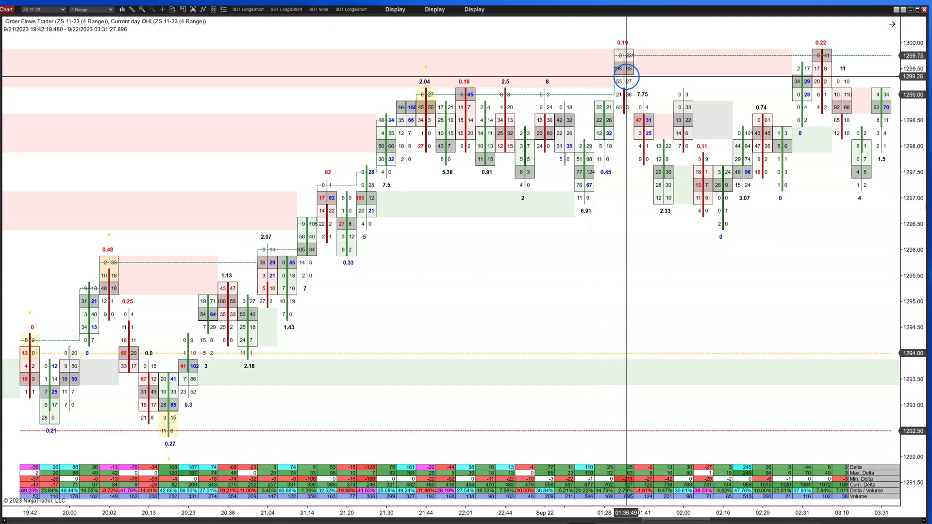
pyautogui.scroll(-3, 733, 96)
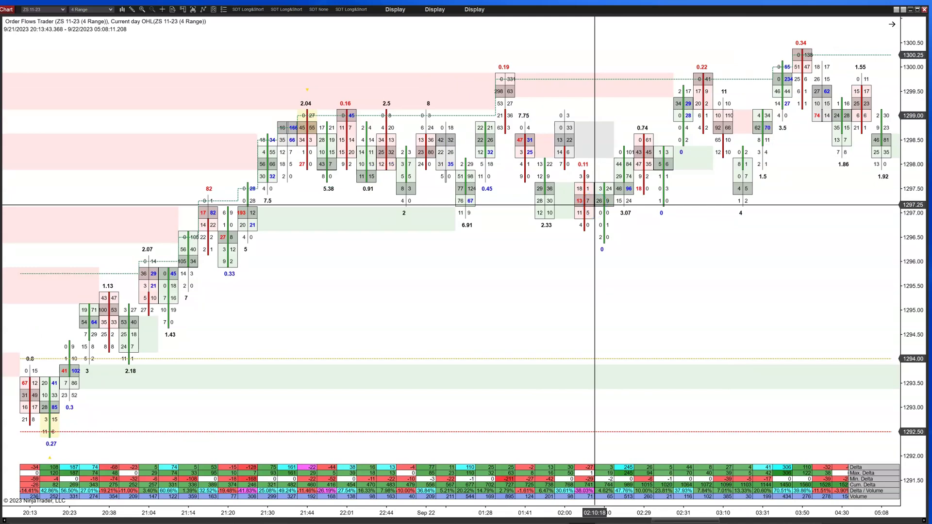
pyautogui.click(543, 285)
pyautogui.scroll(10, 544, 284)
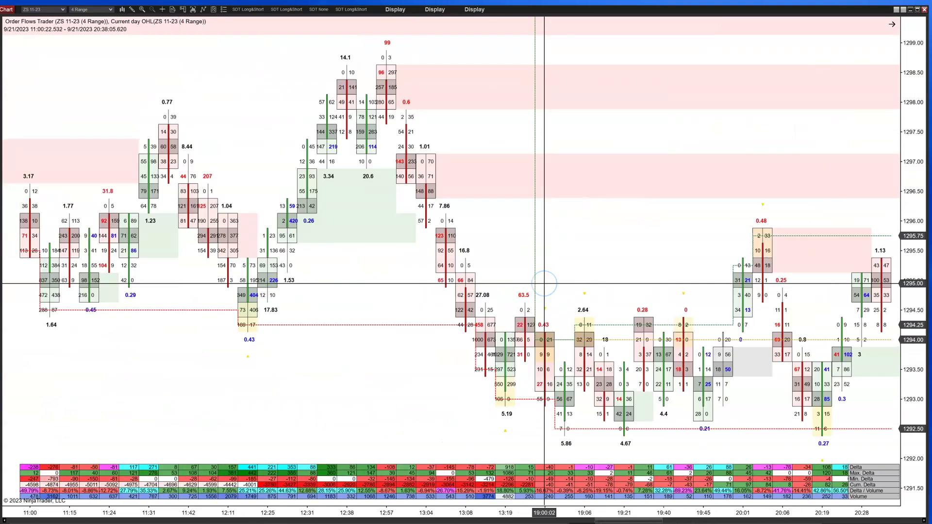
pyautogui.scroll(5, 545, 283)
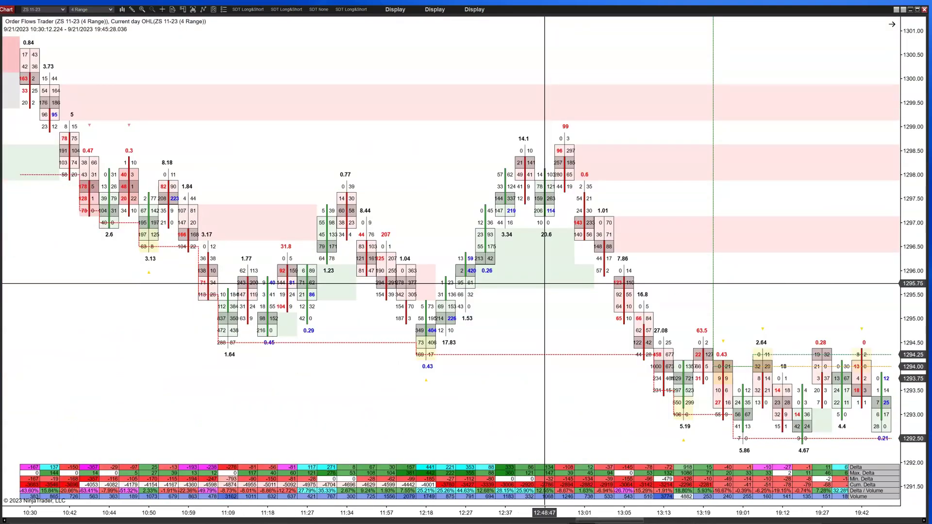
pyautogui.scroll(2, 544, 284)
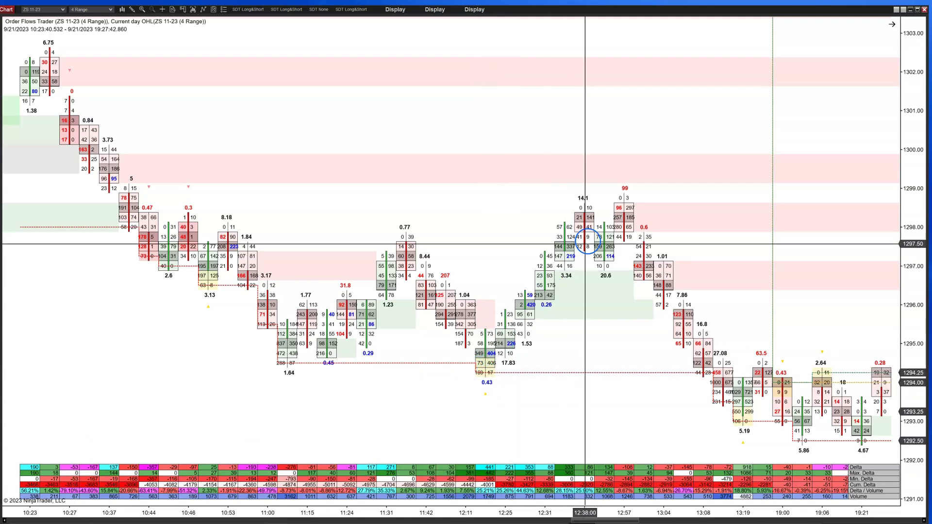
pyautogui.click(627, 201)
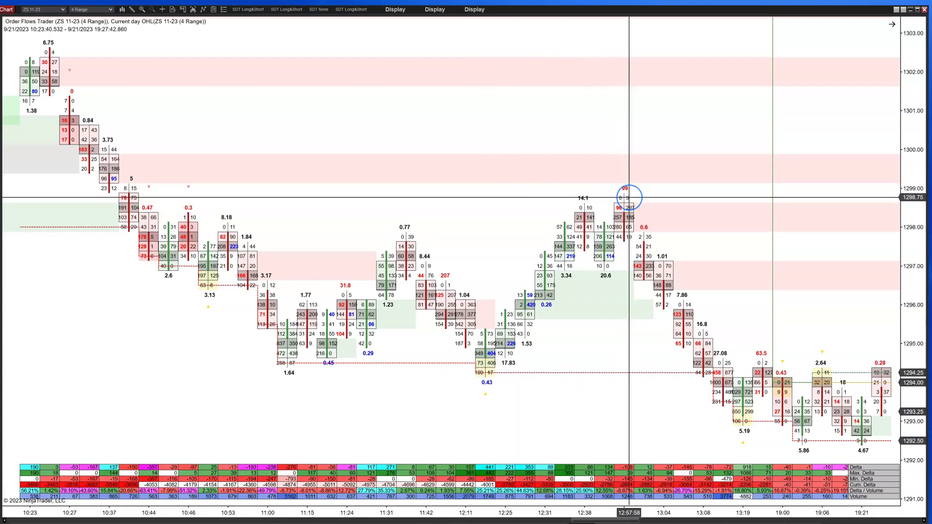
# Point out the ratio values on individual 9/21 ZS footprint bars.
pyautogui.click(724, 381)
pyautogui.click(745, 391)
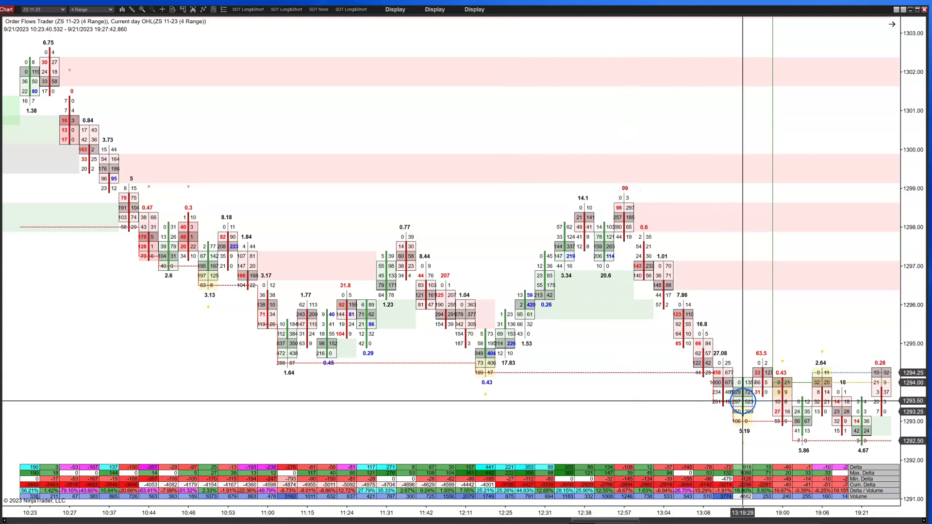
pyautogui.click(745, 412)
pyautogui.click(381, 389)
pyautogui.scroll(5, 381, 389)
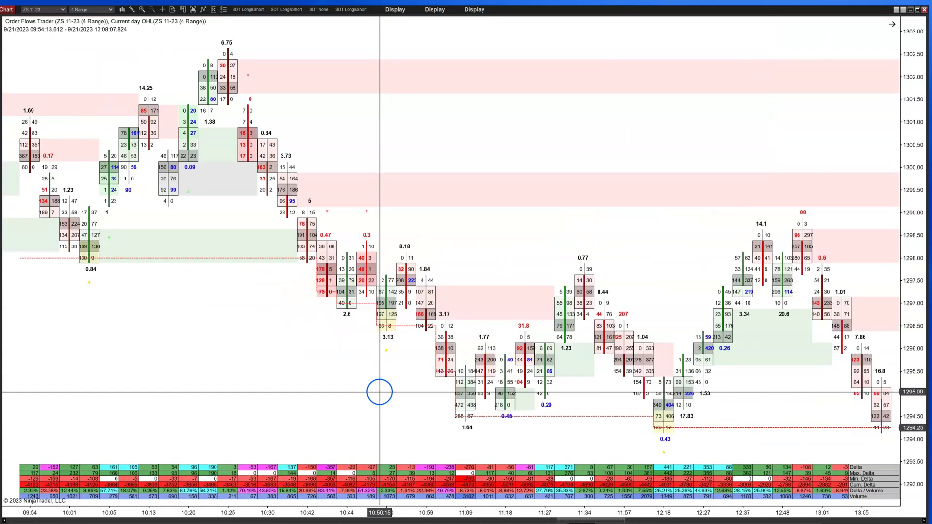
pyautogui.click(437, 421)
pyautogui.click(502, 409)
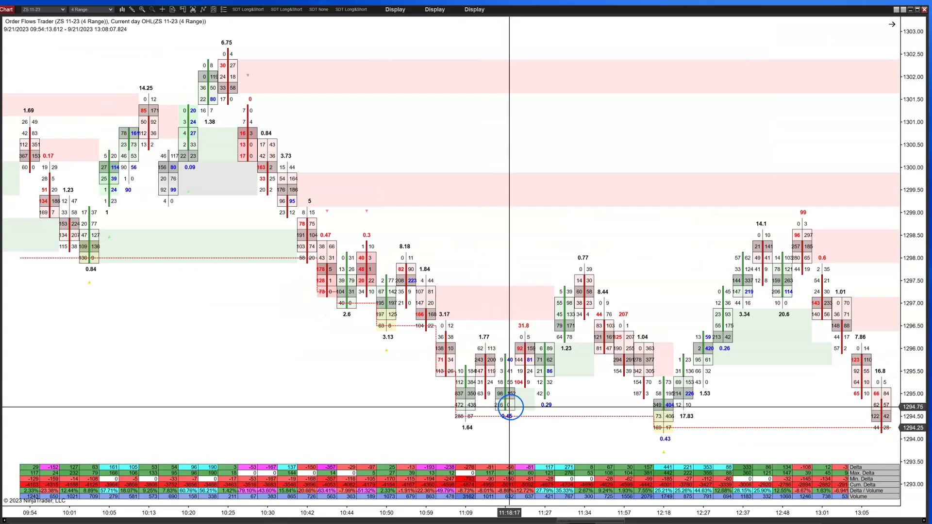
pyautogui.click(508, 408)
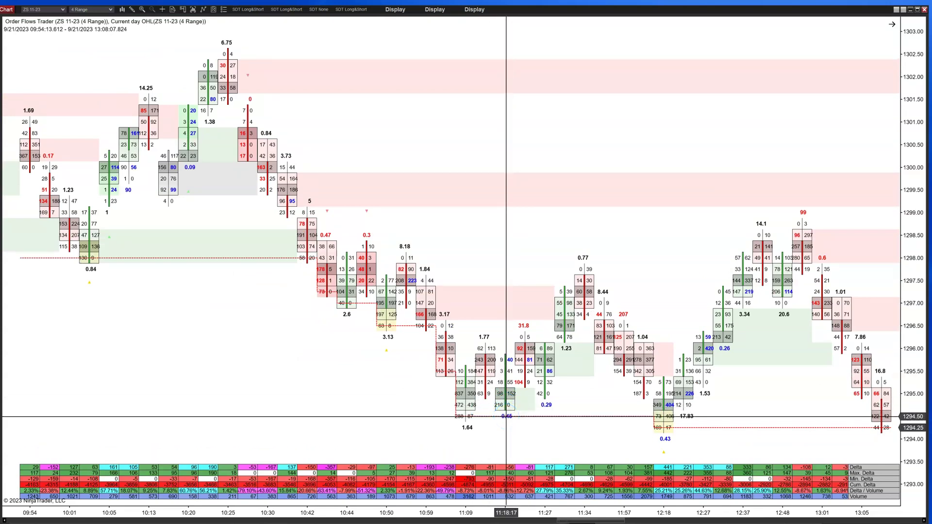
pyautogui.click(500, 396)
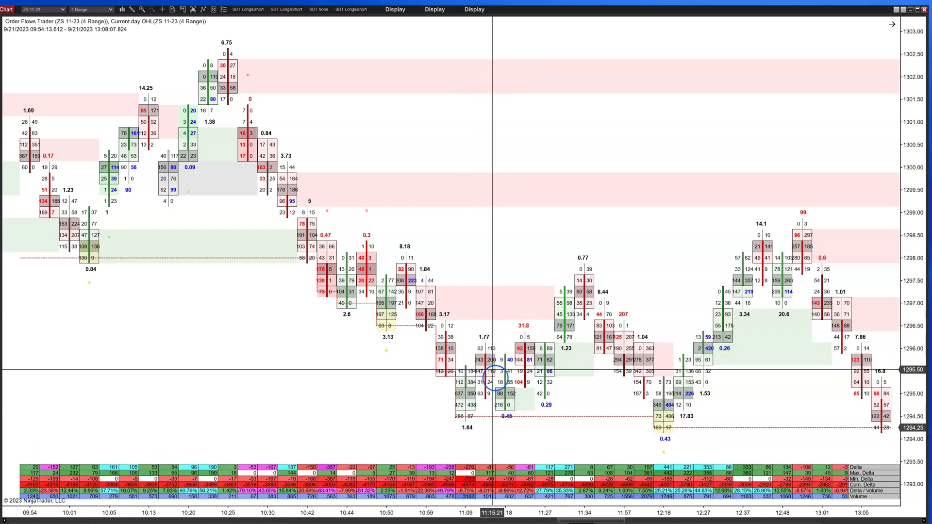
pyautogui.click(504, 410)
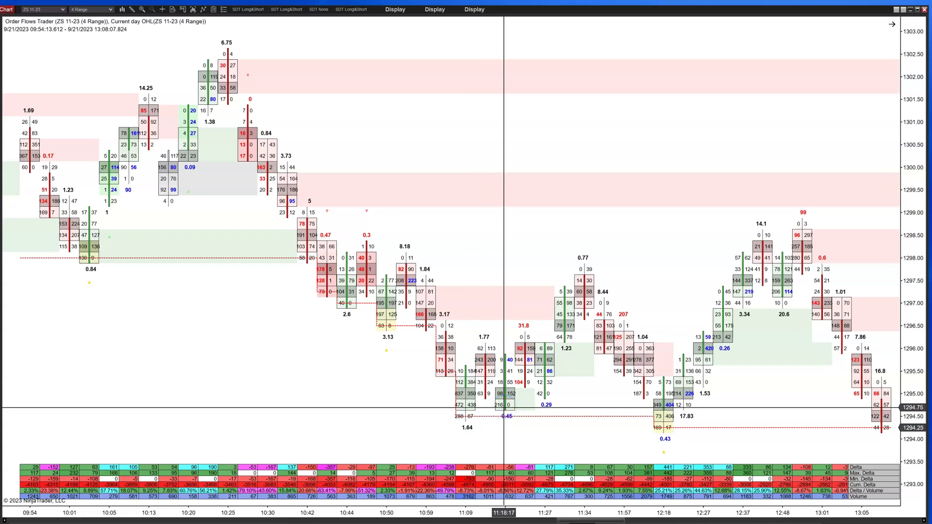
pyautogui.click(504, 407)
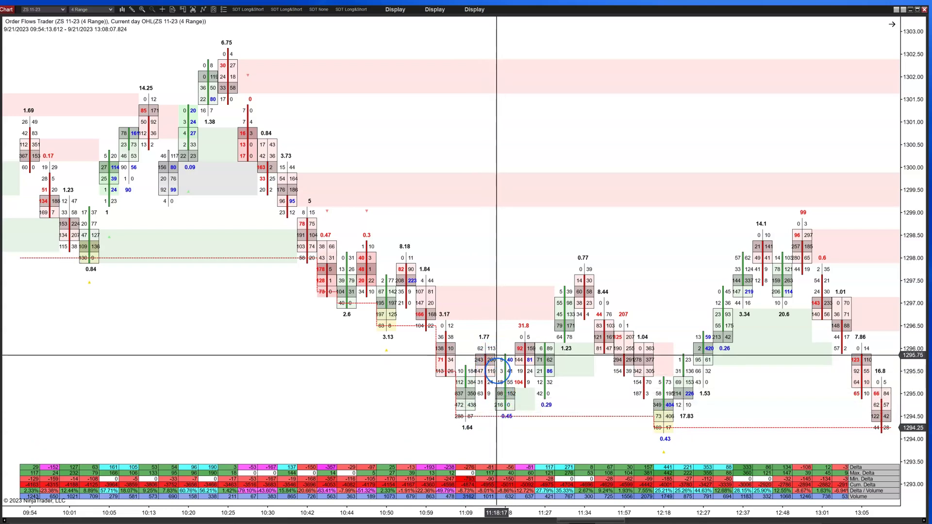
pyautogui.click(506, 408)
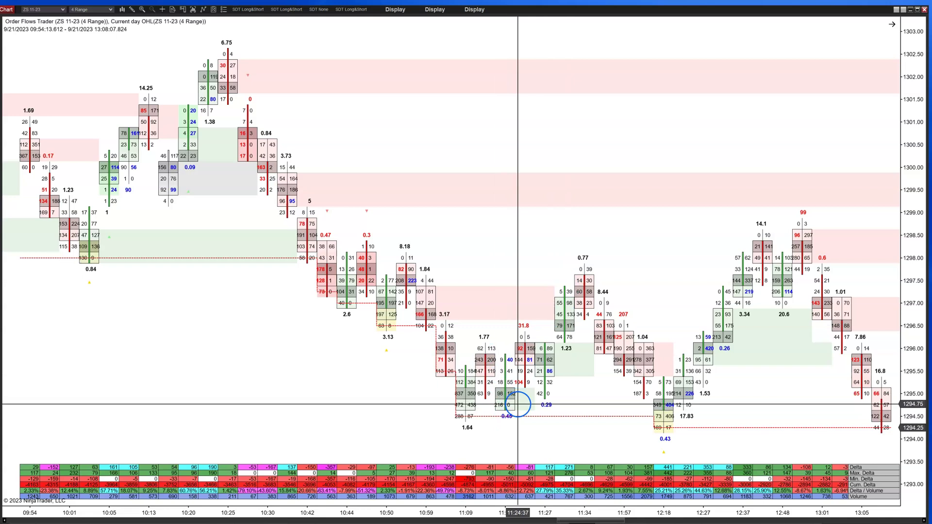
# Scroll back to the 9/21 morning bars from about 08:39 to 09:39.
pyautogui.scroll(10, 522, 408)
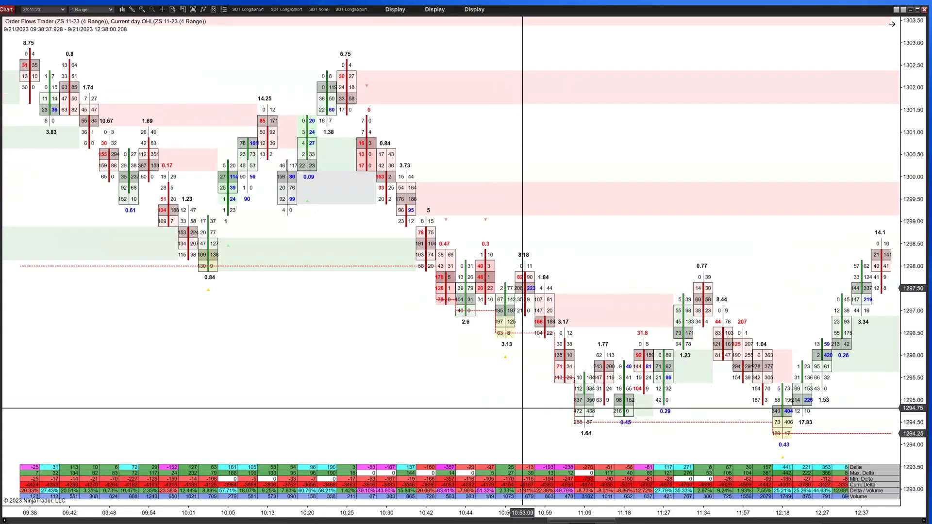
pyautogui.scroll(8, 523, 408)
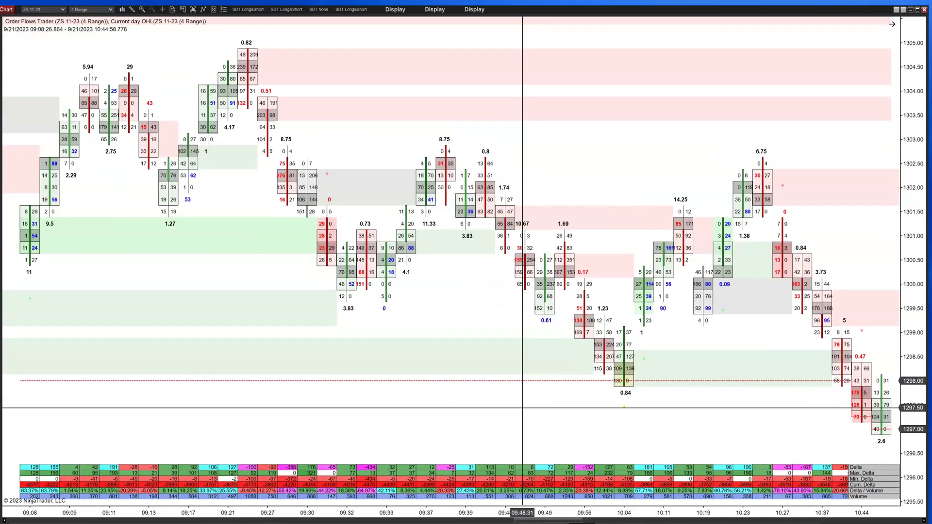
pyautogui.scroll(8, 522, 408)
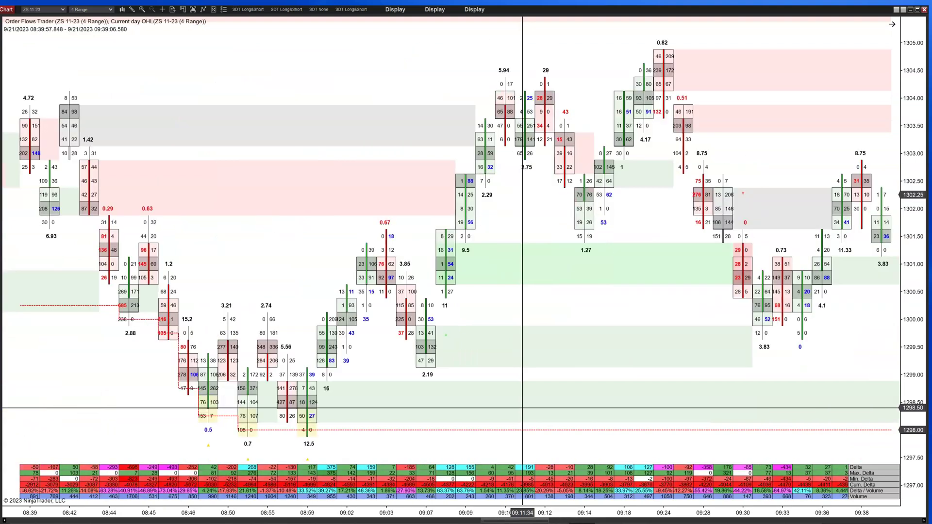